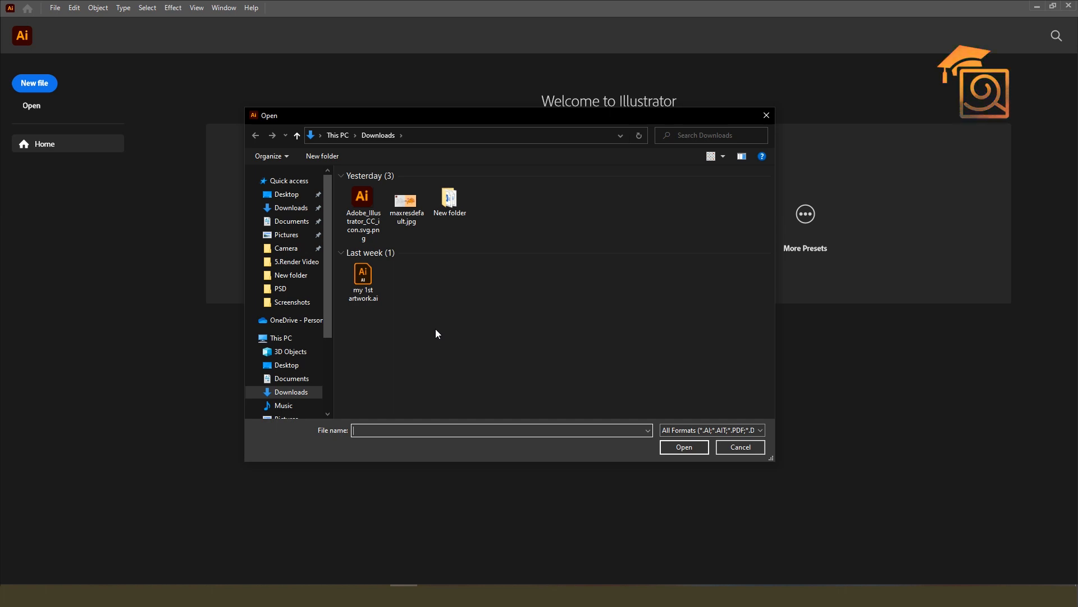
Open my 1st artwork.ai from the Downloads folder and close the document.
{"action": "left_click", "coordinate": [370, 285]}
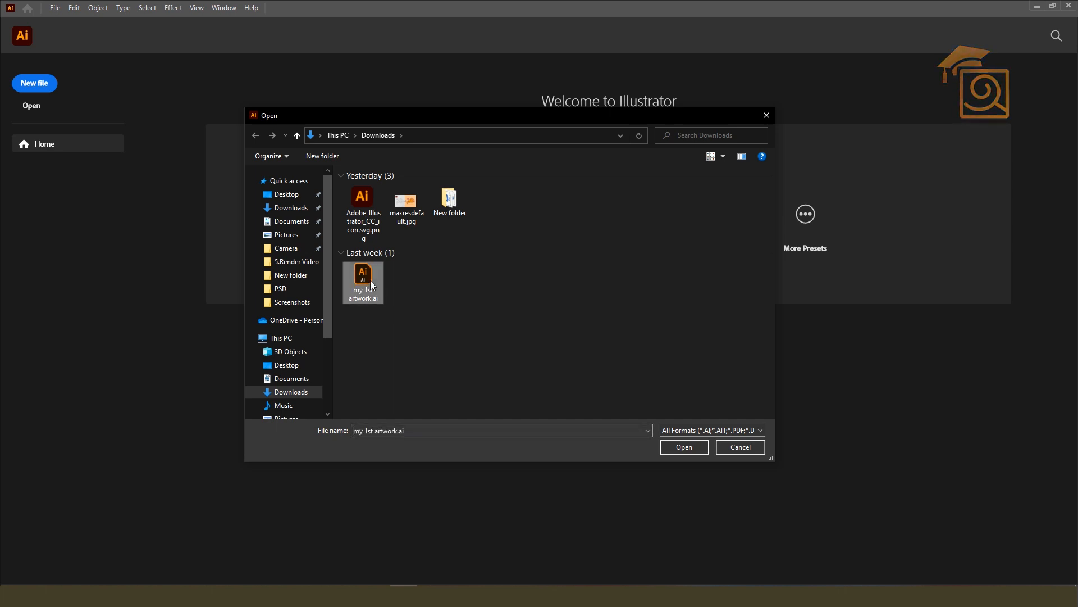
{"action": "left_click", "coordinate": [681, 448]}
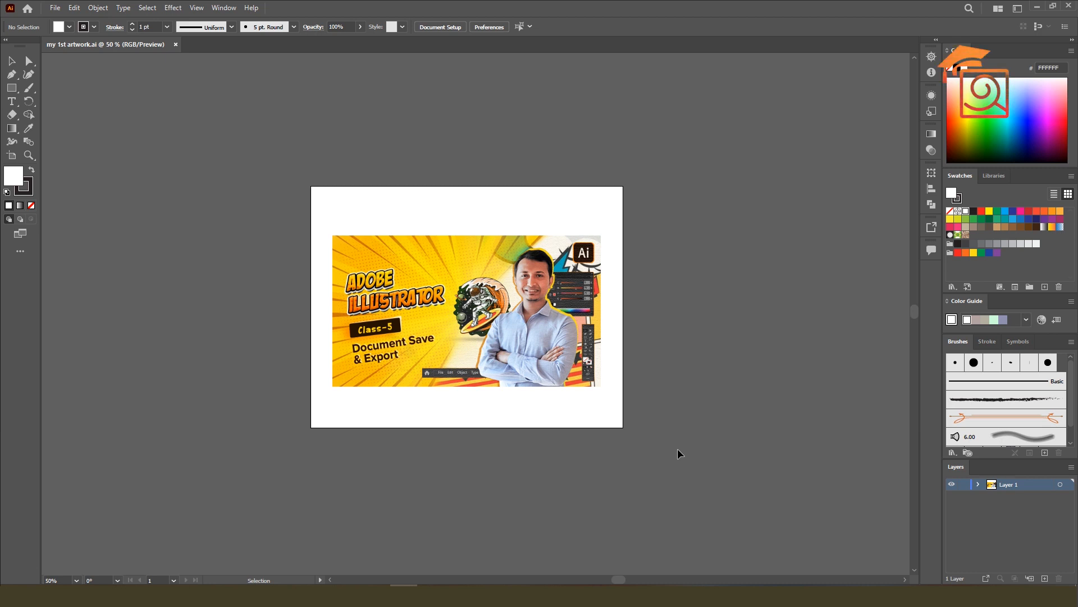
{"action": "left_click", "coordinate": [176, 44]}
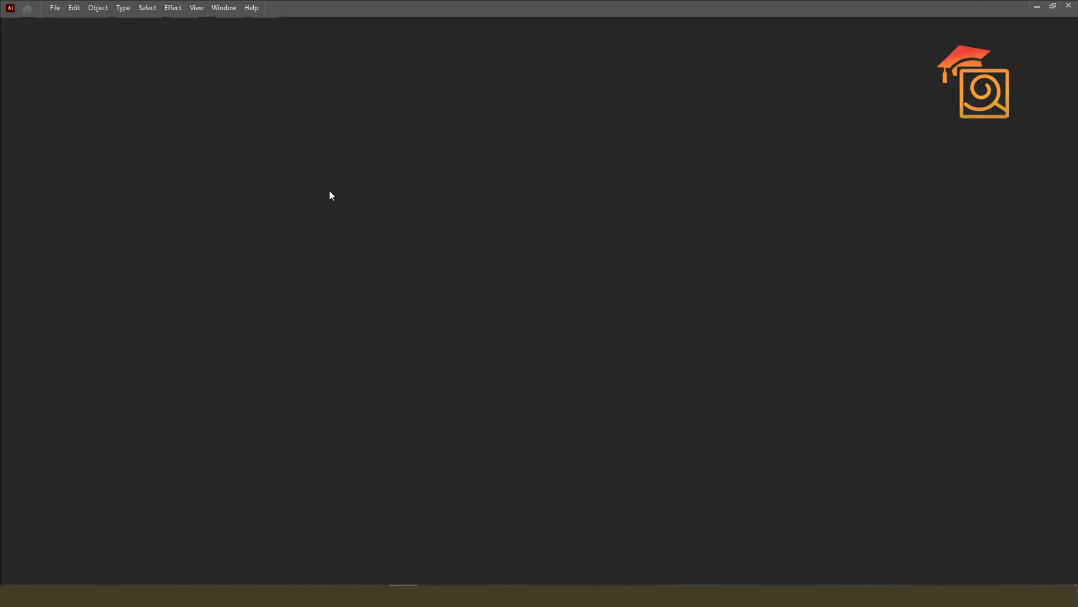
Reopen my 1st artwork.ai from Downloads with the Open command and close it again.
{"action": "left_click", "coordinate": [53, 9]}
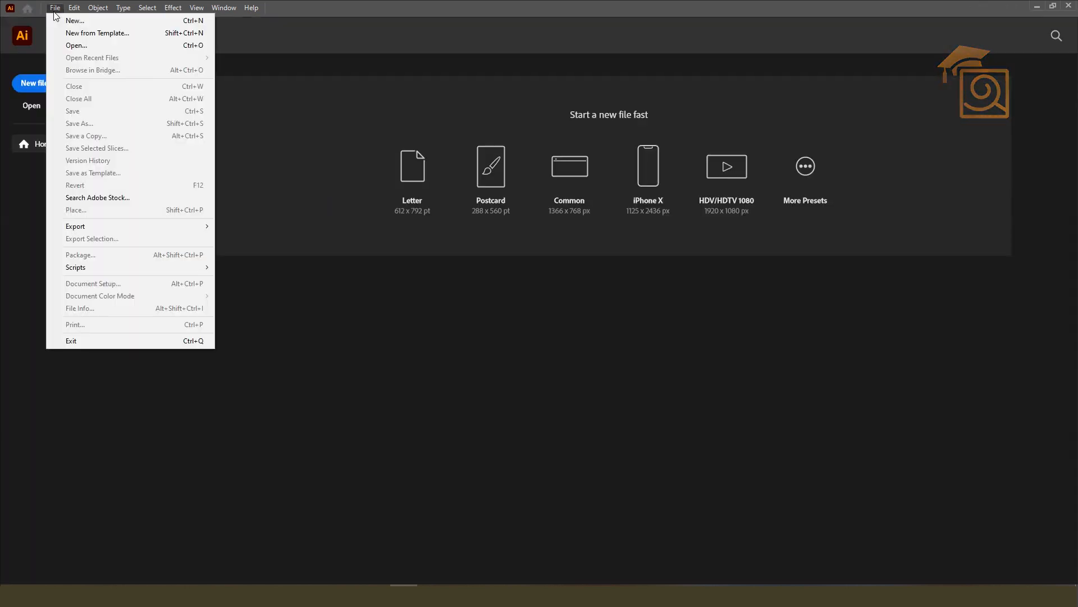
{"action": "left_click", "coordinate": [81, 48]}
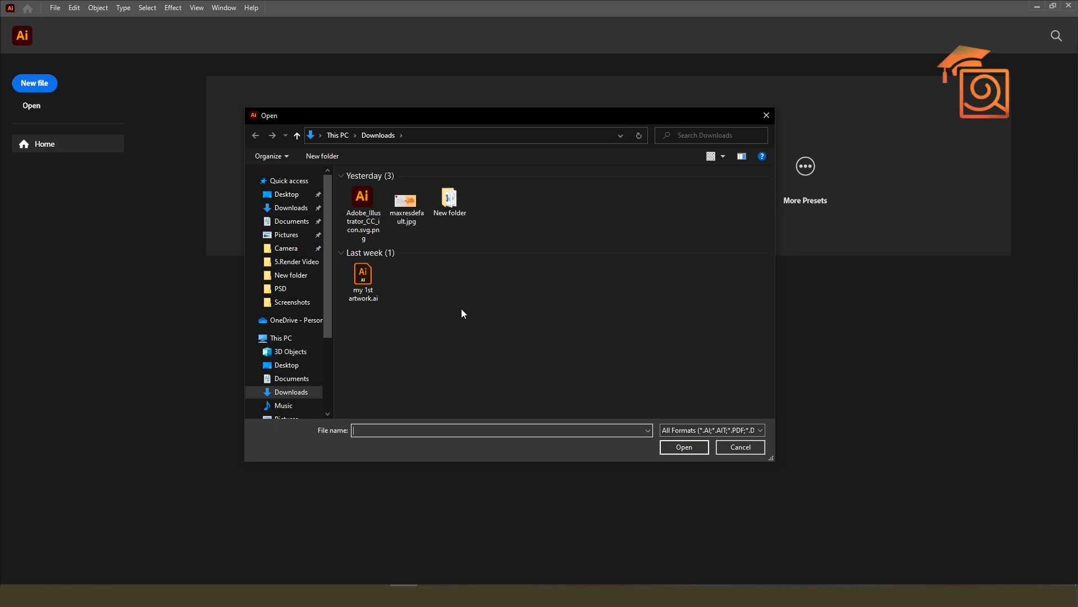
{"action": "left_click", "coordinate": [364, 279]}
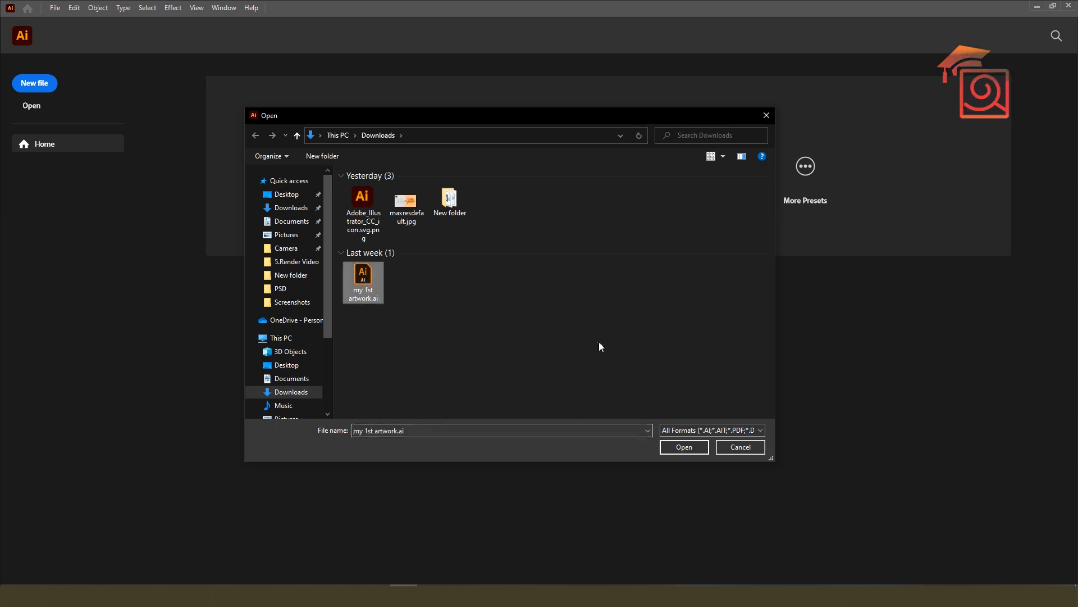
{"action": "left_click", "coordinate": [683, 446]}
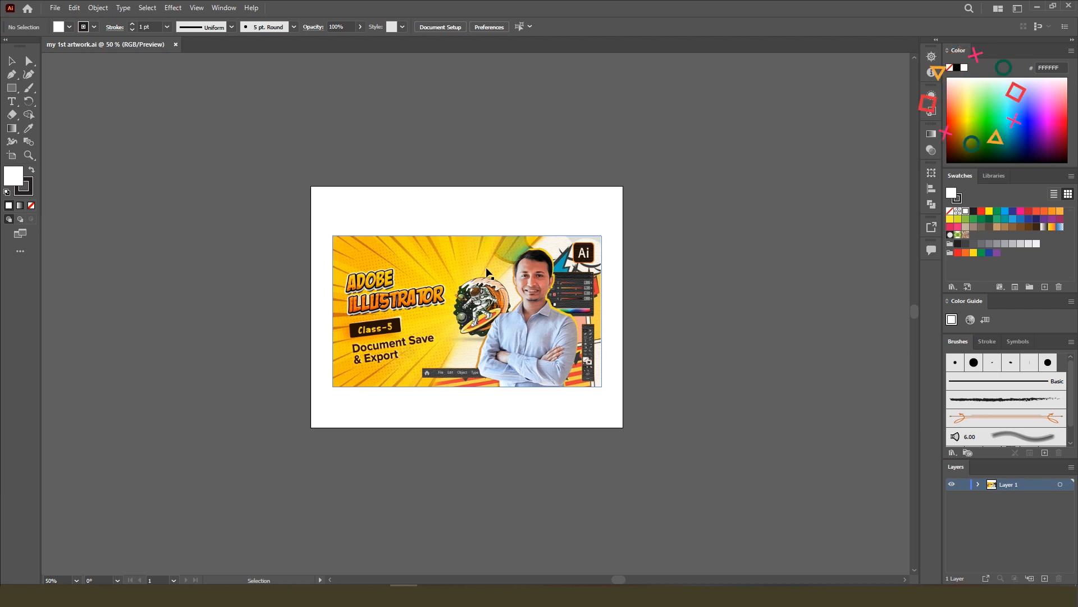
{"action": "left_click", "coordinate": [176, 45]}
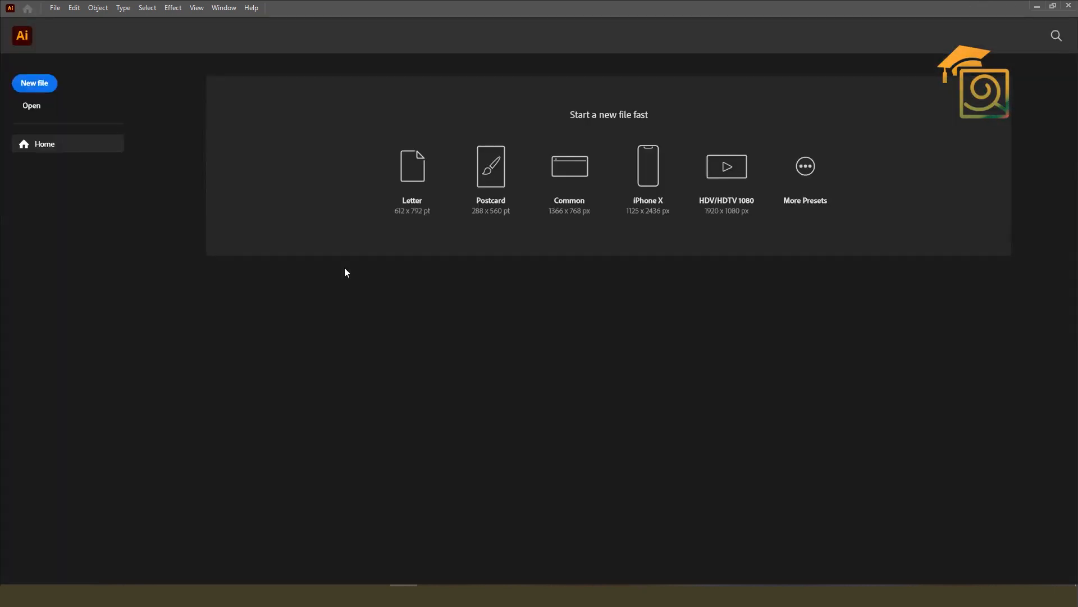
Bring up the Open dialog once more, load my 1st artwork.ai from Downloads, and close the document.
{"action": "left_click", "coordinate": [55, 10]}
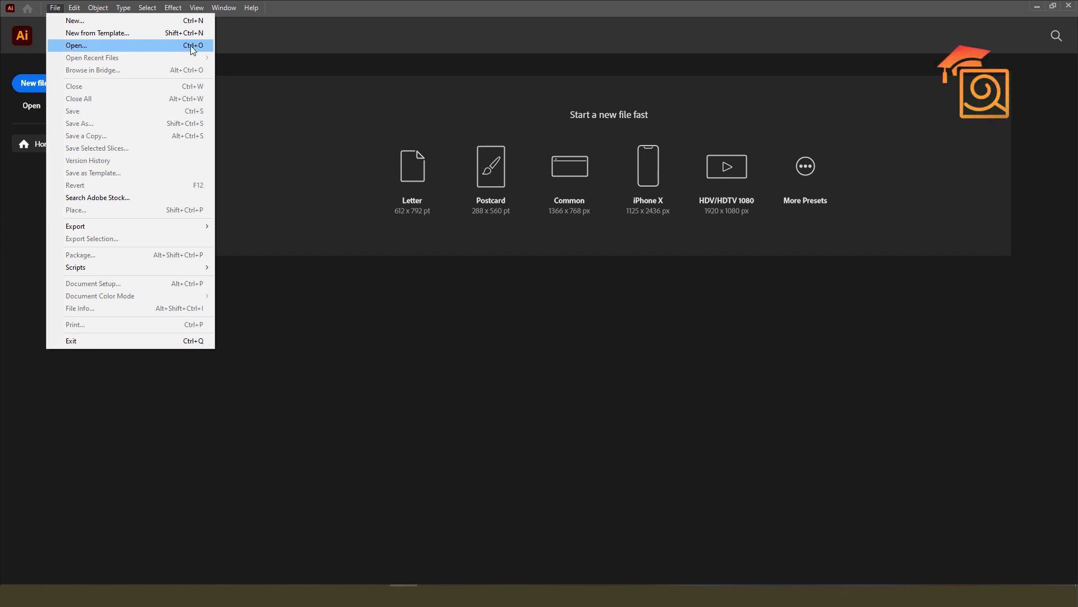
{"action": "left_click", "coordinate": [391, 320]}
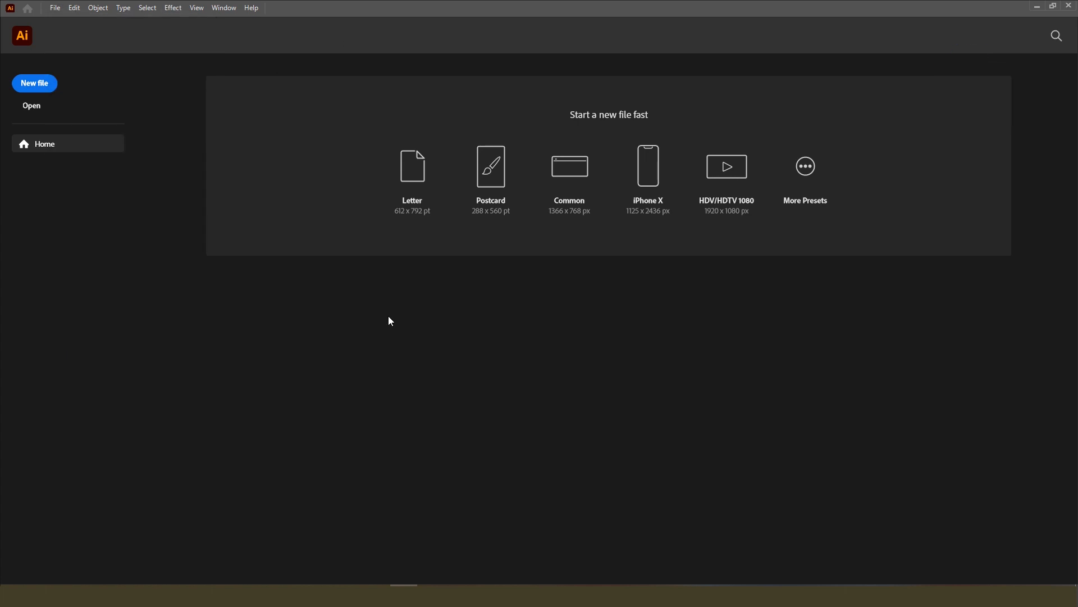
{"action": "key", "text": "ctrl+o"}
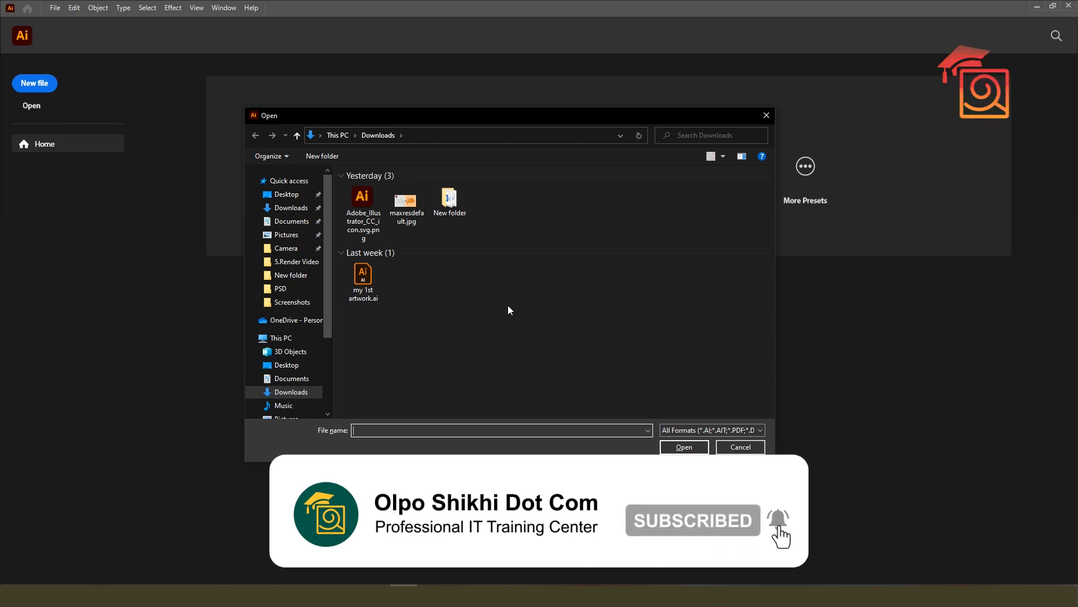
{"action": "left_click", "coordinate": [365, 282]}
{"action": "left_click", "coordinate": [672, 448]}
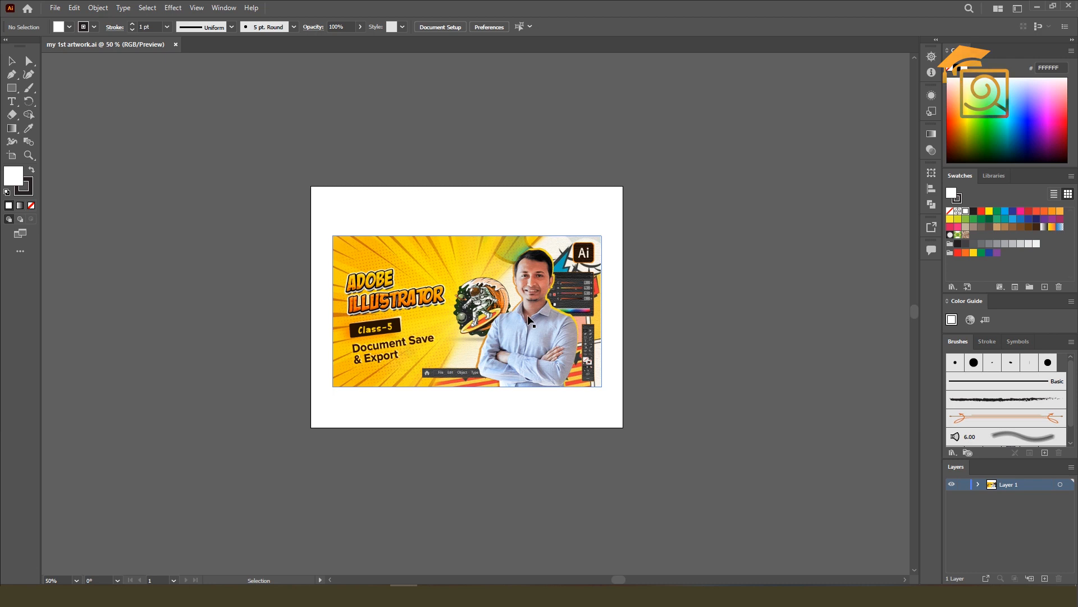
{"action": "left_click", "coordinate": [175, 45]}
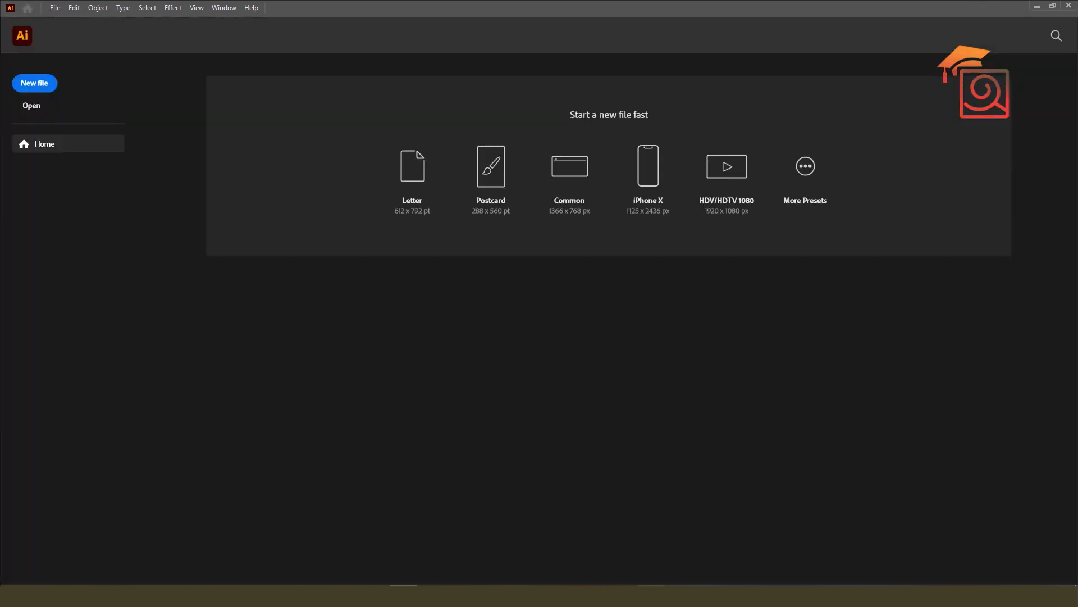
Switch to File Explorer, open my 1st artwork.ai from its Downloads folder in Illustrator, and close the document.
{"action": "left_click", "coordinate": [656, 585]}
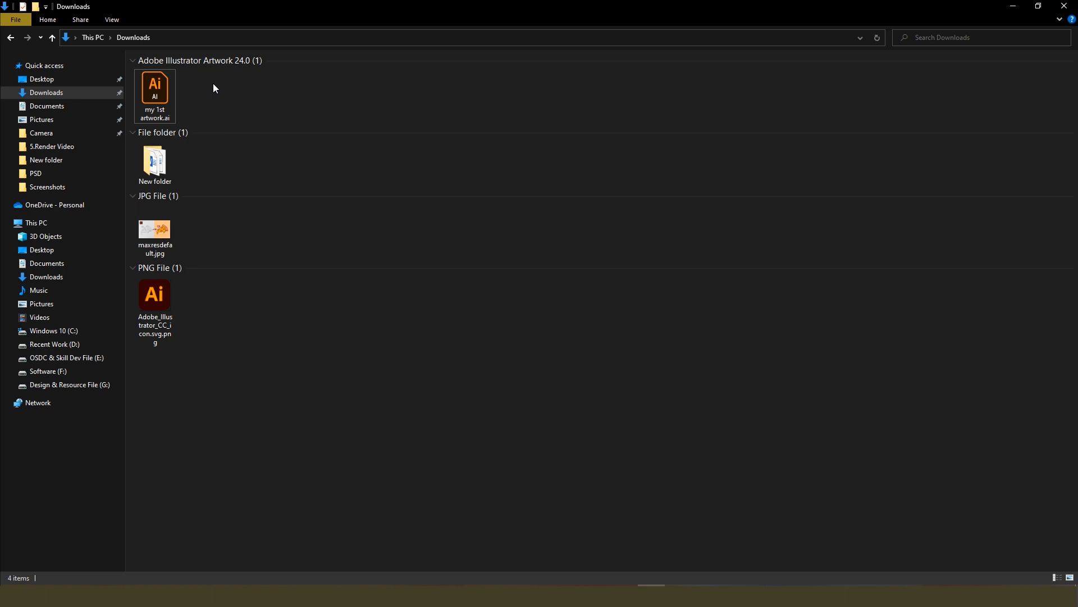
{"action": "left_click_drag", "start_coordinate": [155, 106], "coordinate": [417, 308]}
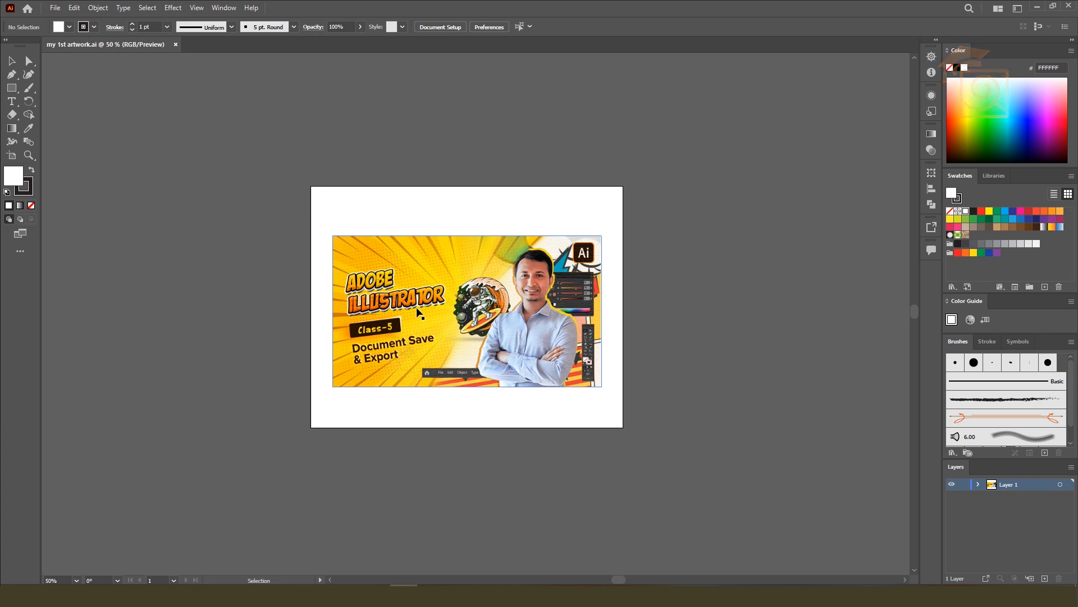
{"action": "left_click", "coordinate": [175, 44]}
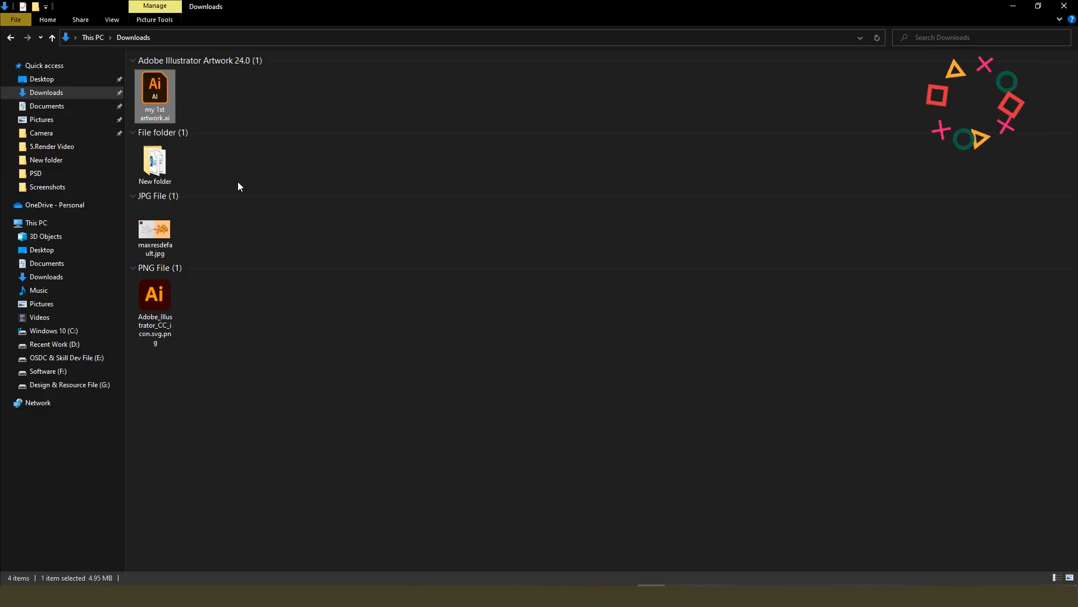
Open my 1st artwork.ai in Illustrator directly from File Explorer's Downloads folder and set the stroke to none.
{"action": "left_click_drag", "start_coordinate": [157, 110], "coordinate": [436, 375]}
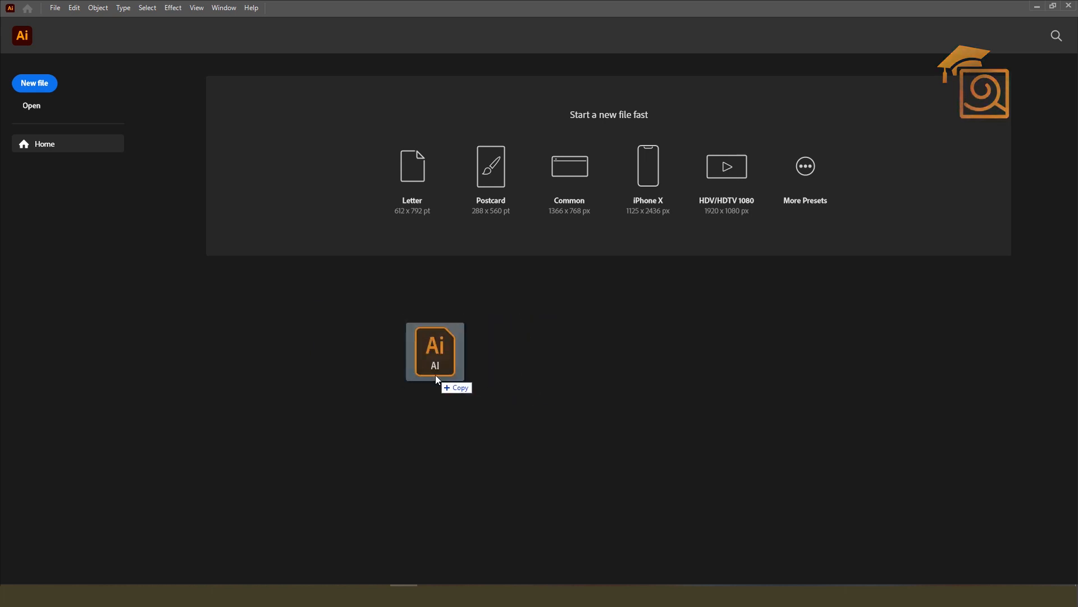
{"action": "left_click_drag", "start_coordinate": [436, 375], "coordinate": [493, 355]}
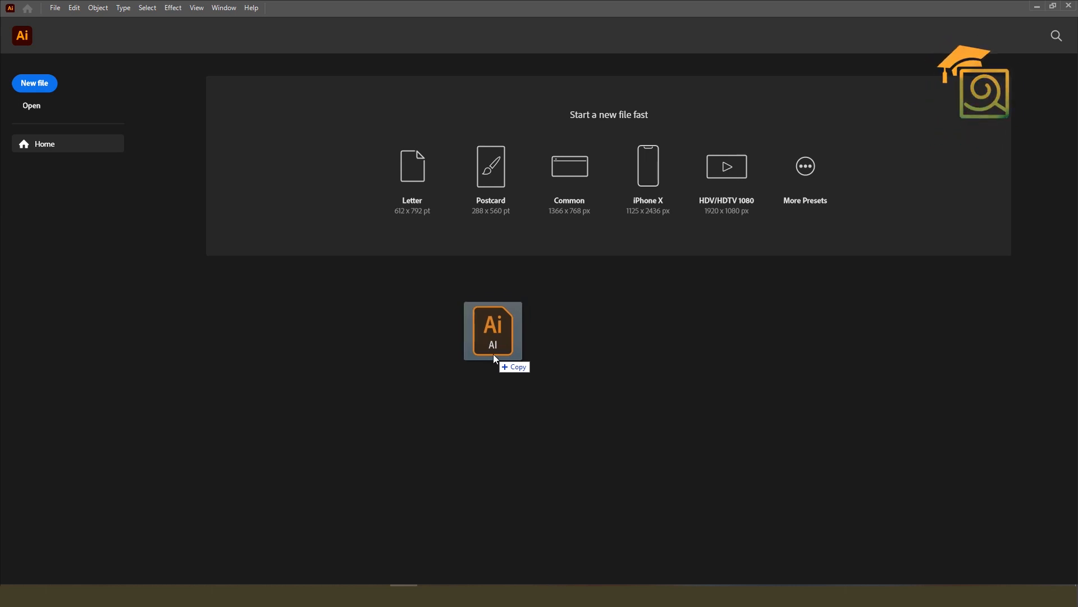
{"action": "left_click_drag", "start_coordinate": [493, 353], "coordinate": [118, 11]}
{"action": "left_click_drag", "start_coordinate": [248, 26], "coordinate": [301, 11]}
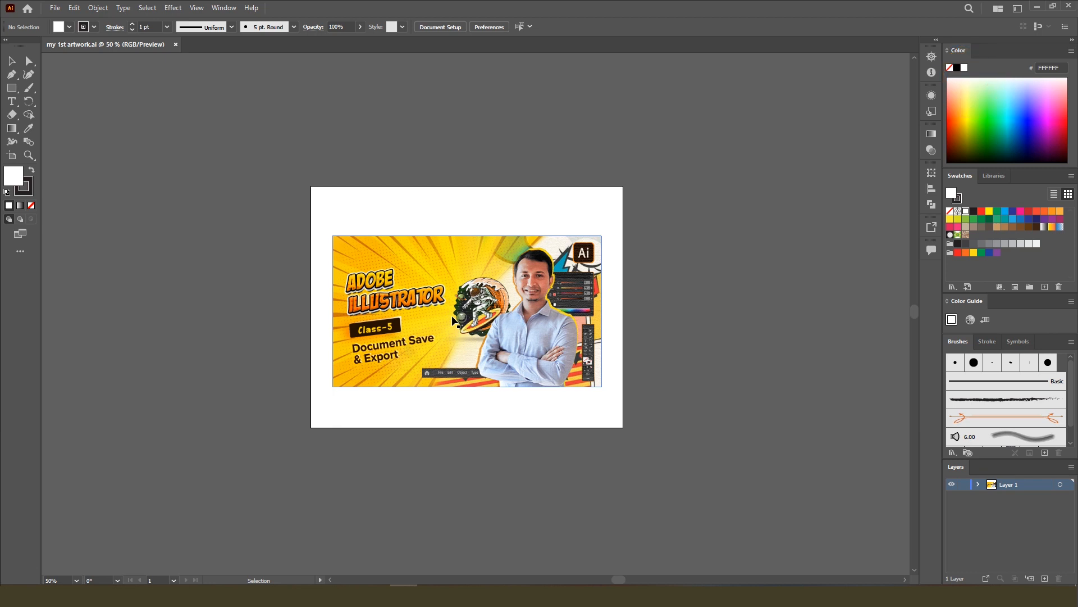
{"action": "key", "text": "slash"}
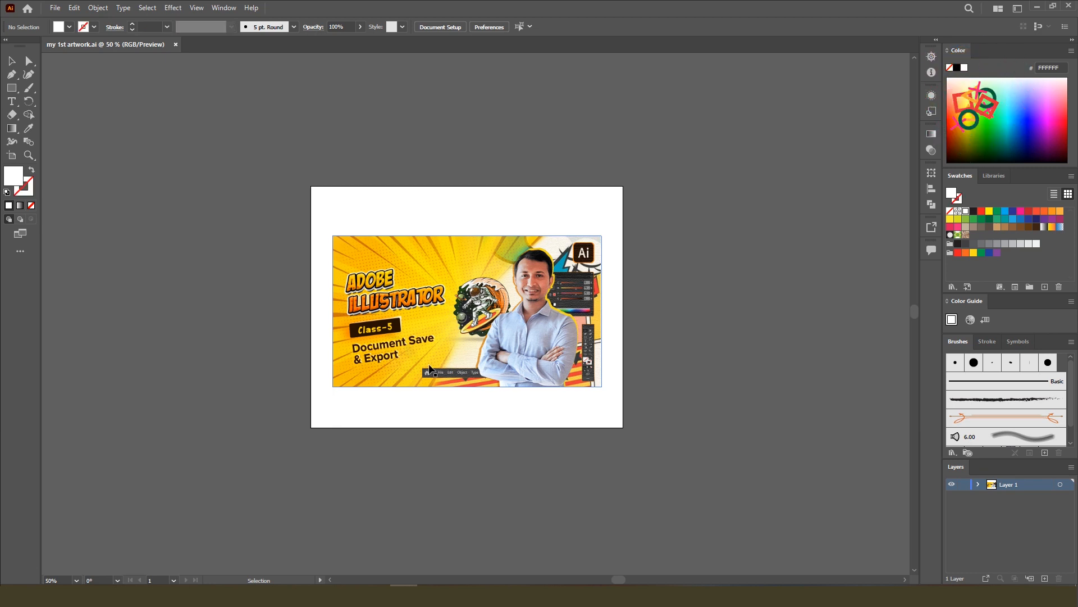
Place maxresdefault.jpg from Downloads as a linked image about 713 × 401 px, starting near the artboard's upper-left corner.
{"action": "left_click", "coordinate": [55, 8]}
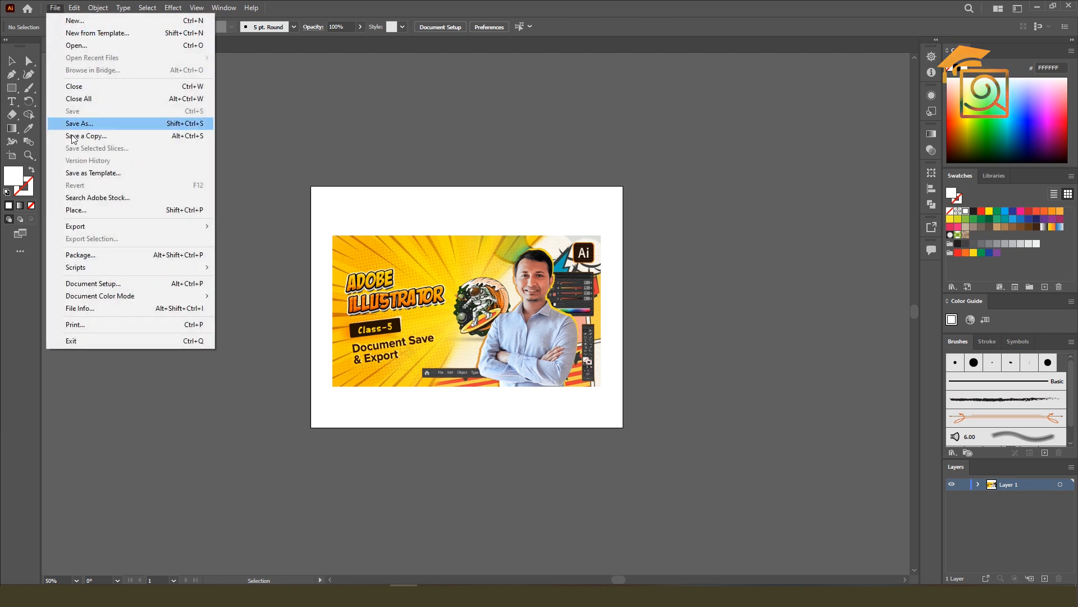
{"action": "left_click", "coordinate": [81, 211]}
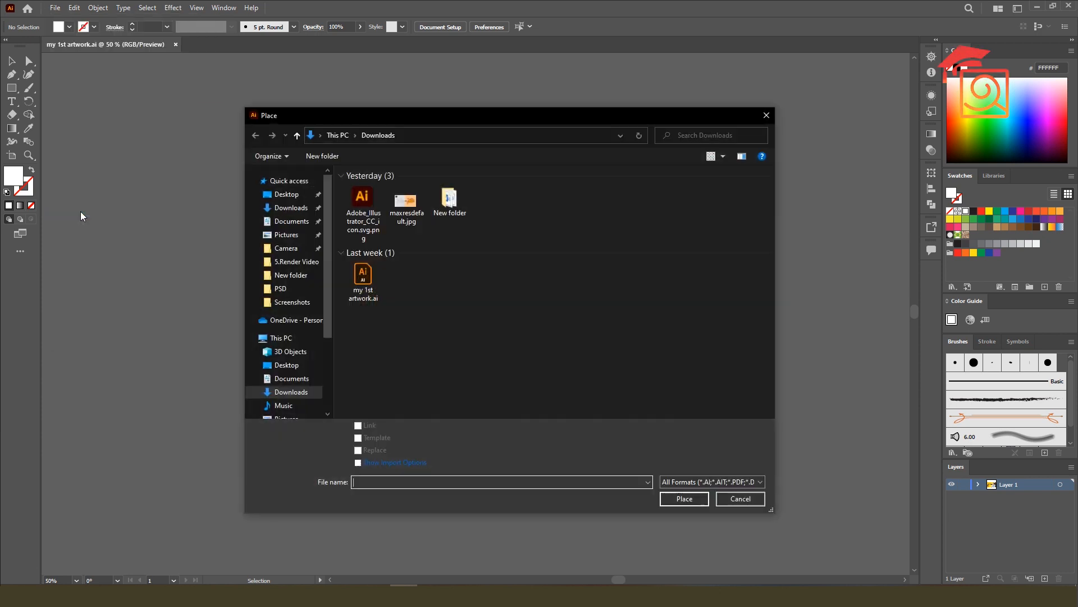
{"action": "left_click_drag", "start_coordinate": [413, 115], "coordinate": [341, 100]}
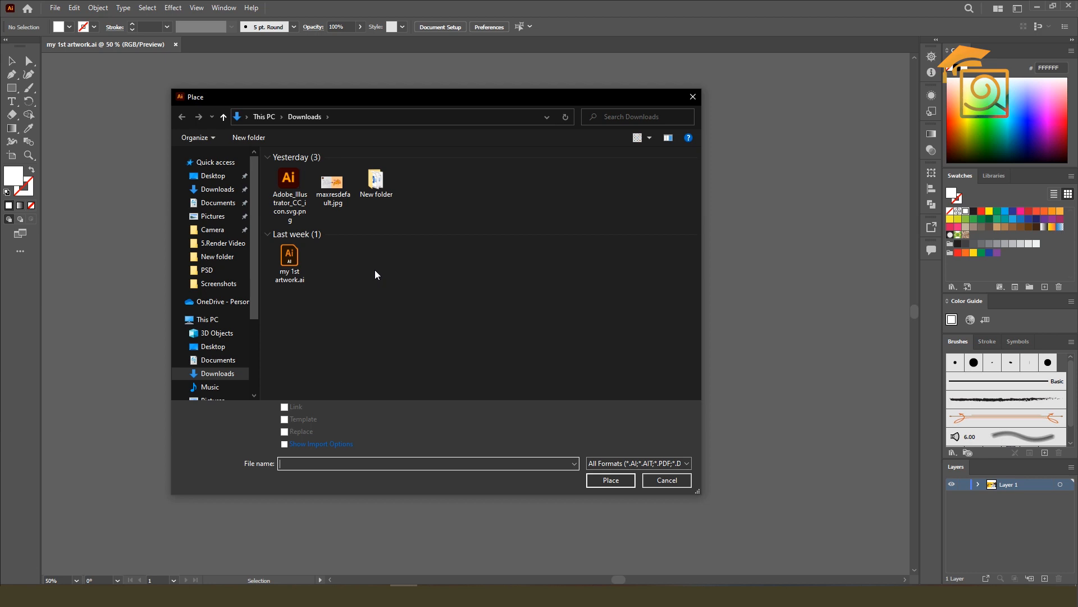
{"action": "left_click", "coordinate": [332, 191]}
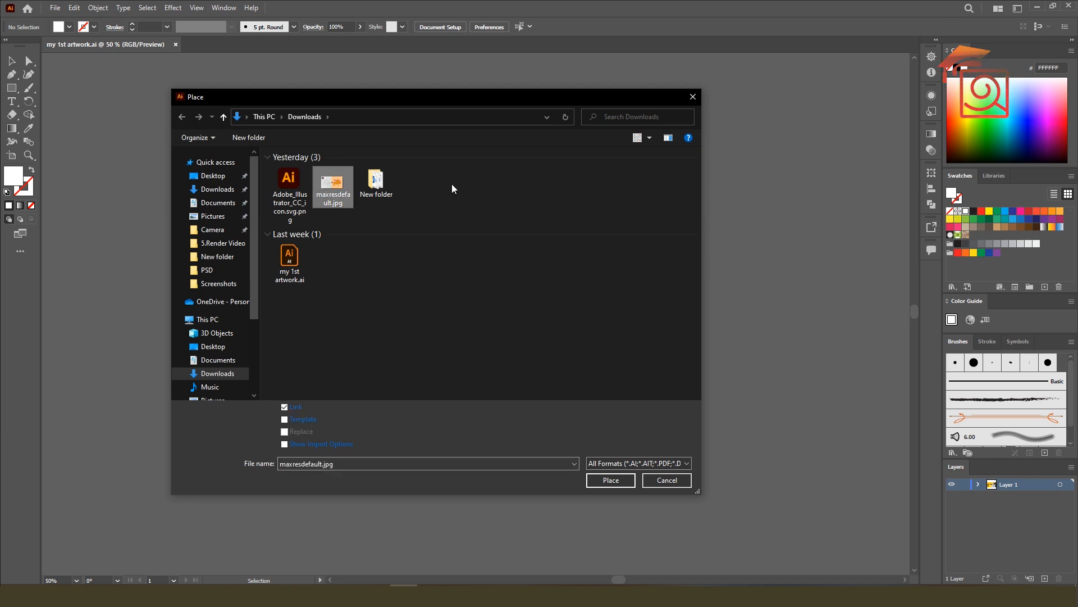
{"action": "left_click", "coordinate": [621, 483]}
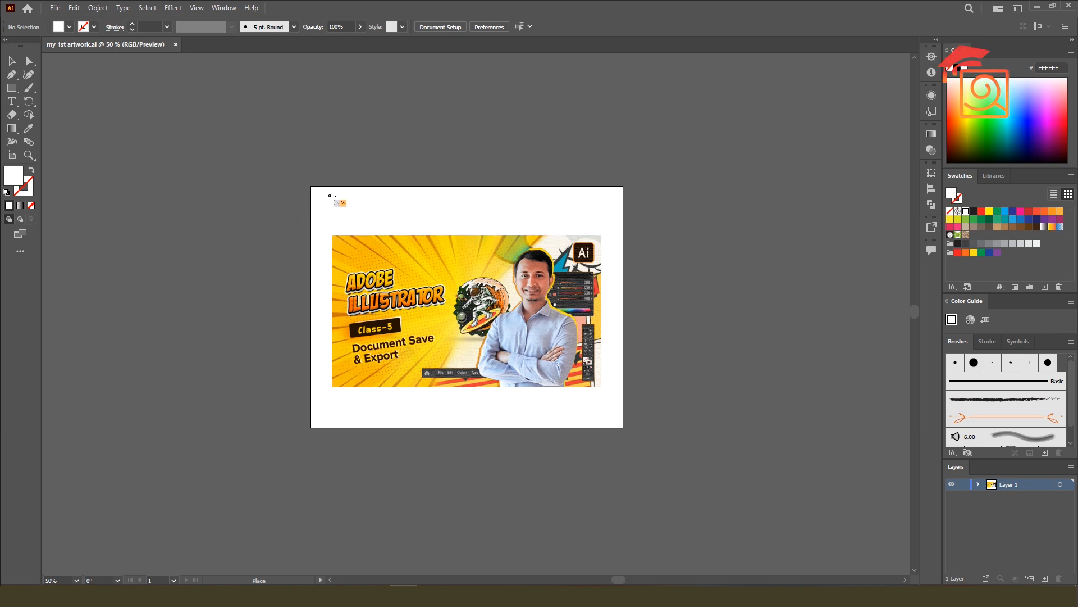
{"action": "left_click_drag", "start_coordinate": [317, 193], "coordinate": [458, 312]}
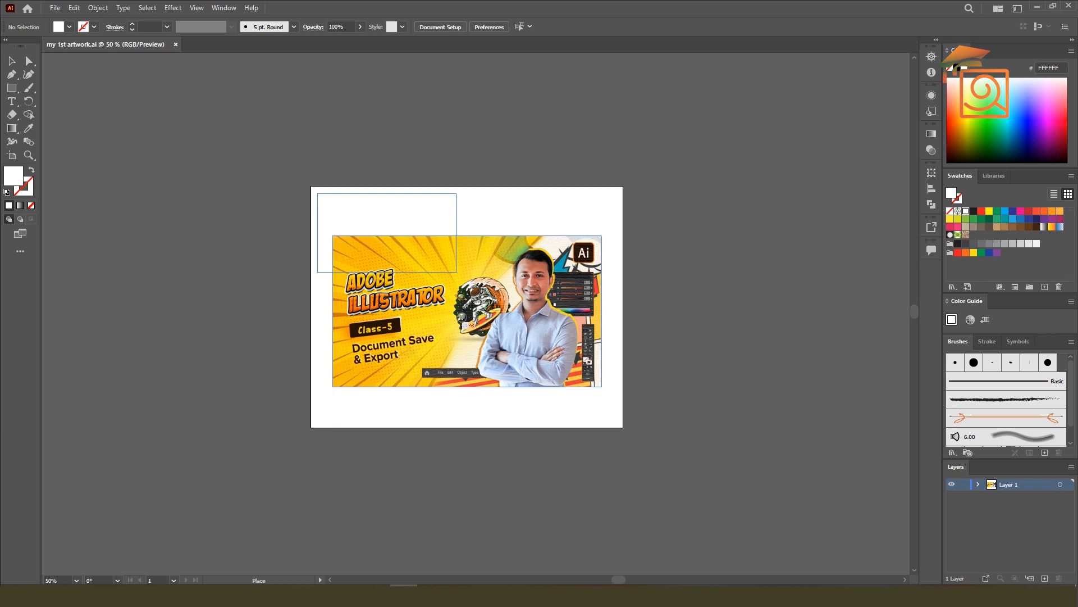
{"action": "left_click_drag", "start_coordinate": [458, 312], "coordinate": [600, 383]}
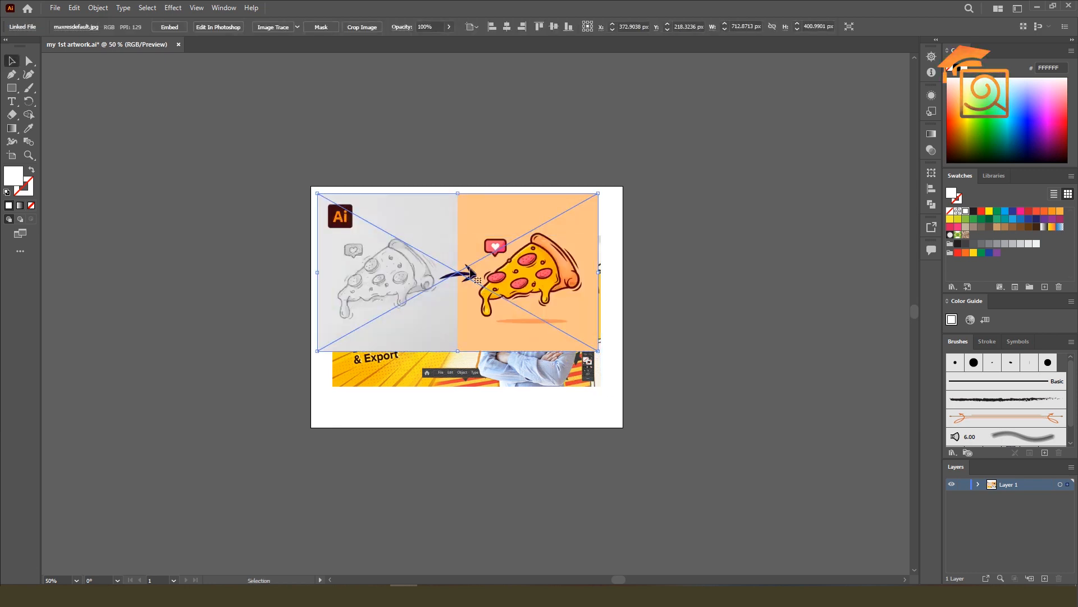
Move the pizza image off the artboard to its left and the Class-5 thumbnail off to its upper right.
{"action": "left_click_drag", "start_coordinate": [471, 271], "coordinate": [477, 269]}
{"action": "left_click_drag", "start_coordinate": [349, 190], "coordinate": [166, 322]}
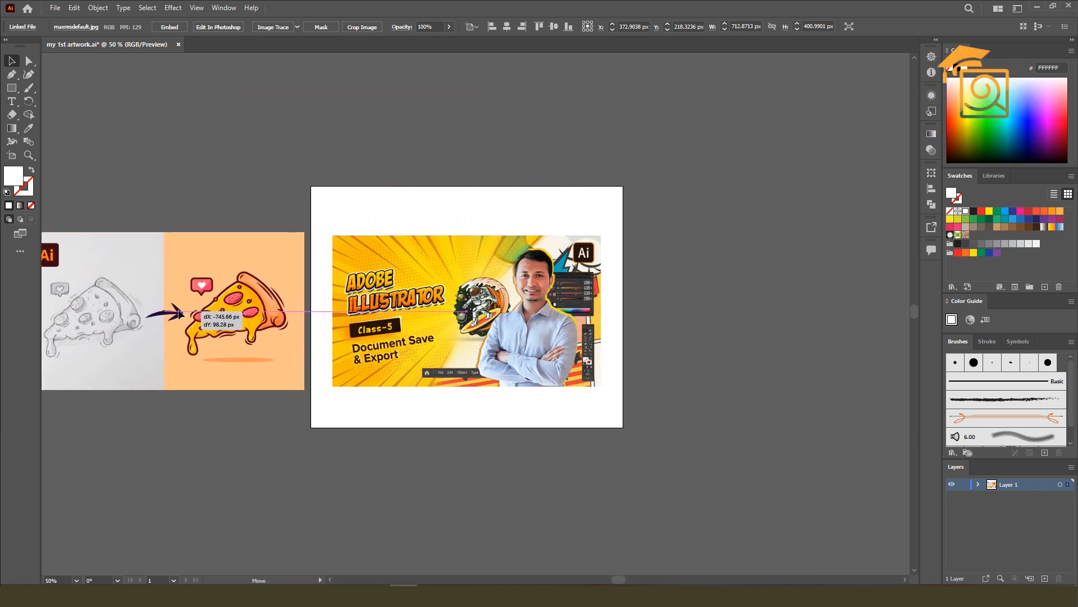
{"action": "left_click_drag", "start_coordinate": [179, 312], "coordinate": [172, 308]}
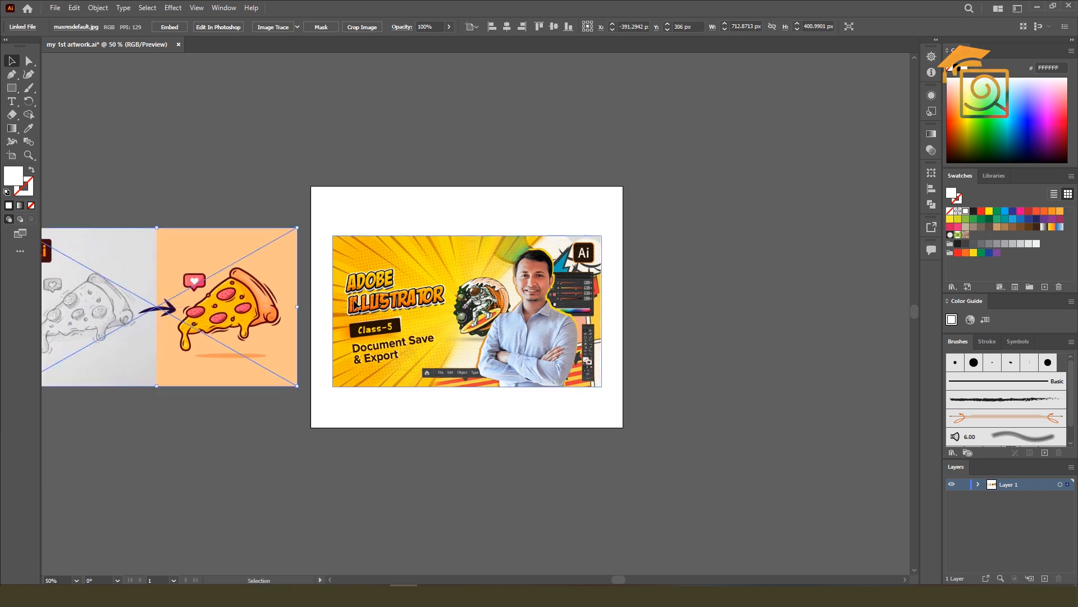
{"action": "left_click", "coordinate": [306, 156]}
{"action": "left_click_drag", "start_coordinate": [399, 287], "coordinate": [706, 156]}
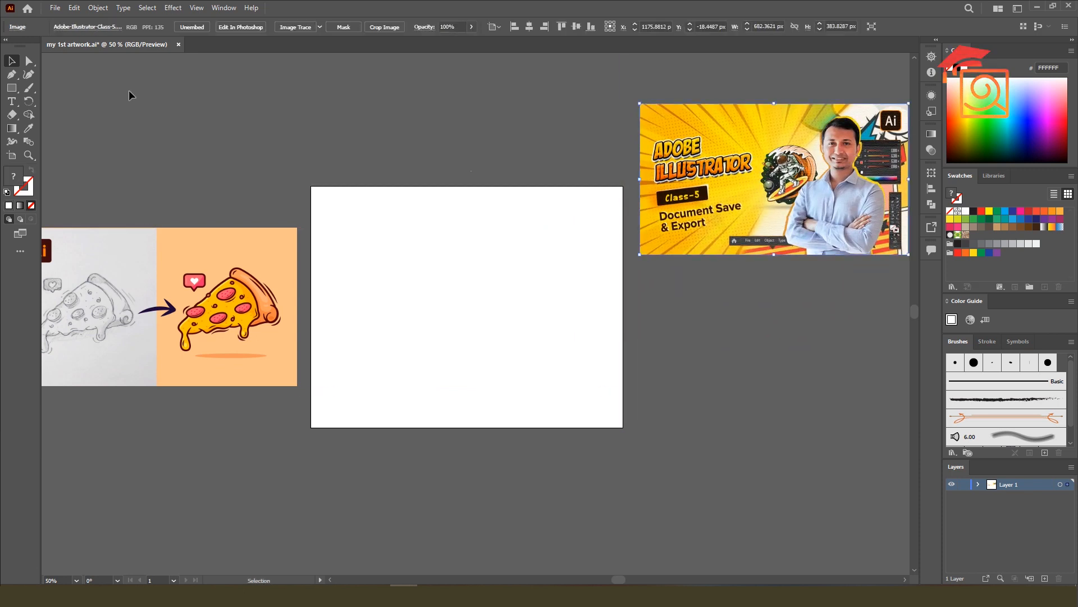
Place Adobe_Illustrator_CC_icon.svg.png from Downloads as a linked image about 272 × 265 px near the middle of the artboard.
{"action": "left_click", "coordinate": [55, 8]}
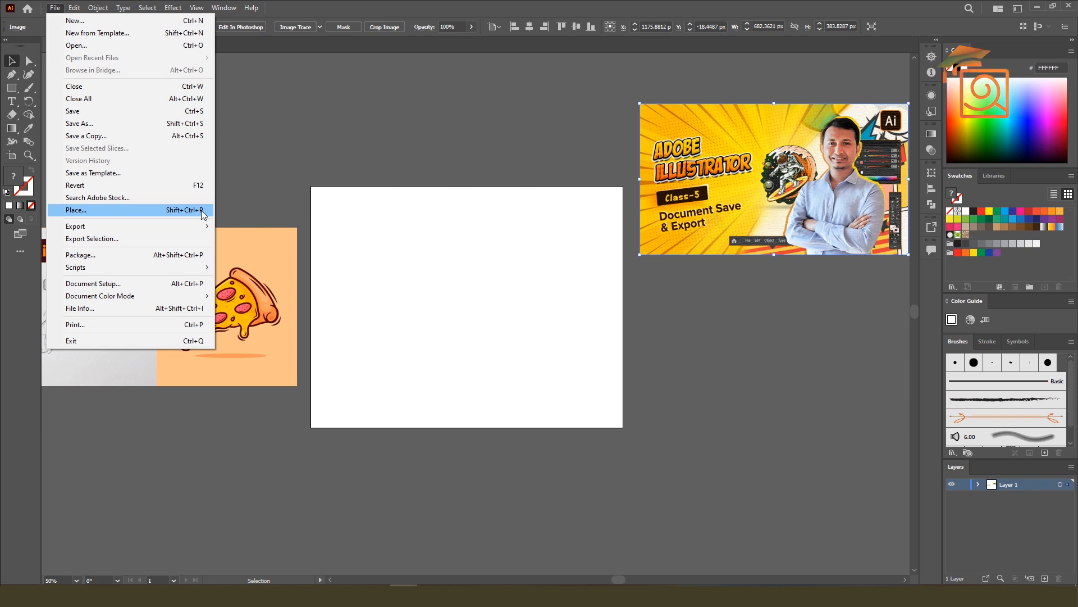
{"action": "left_click", "coordinate": [393, 223]}
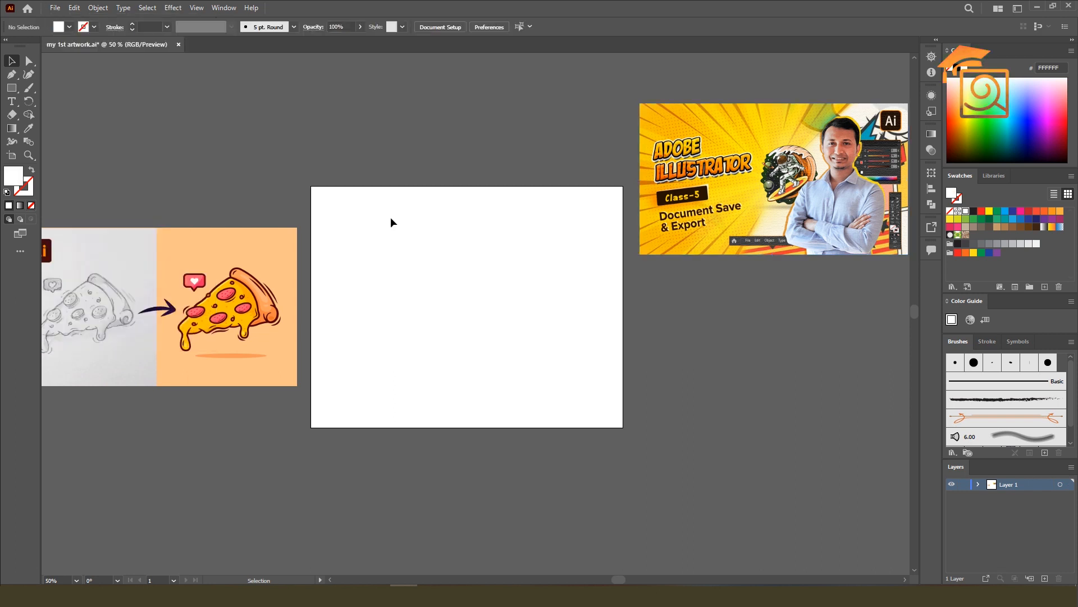
{"action": "key", "text": "ctrl+shift+p"}
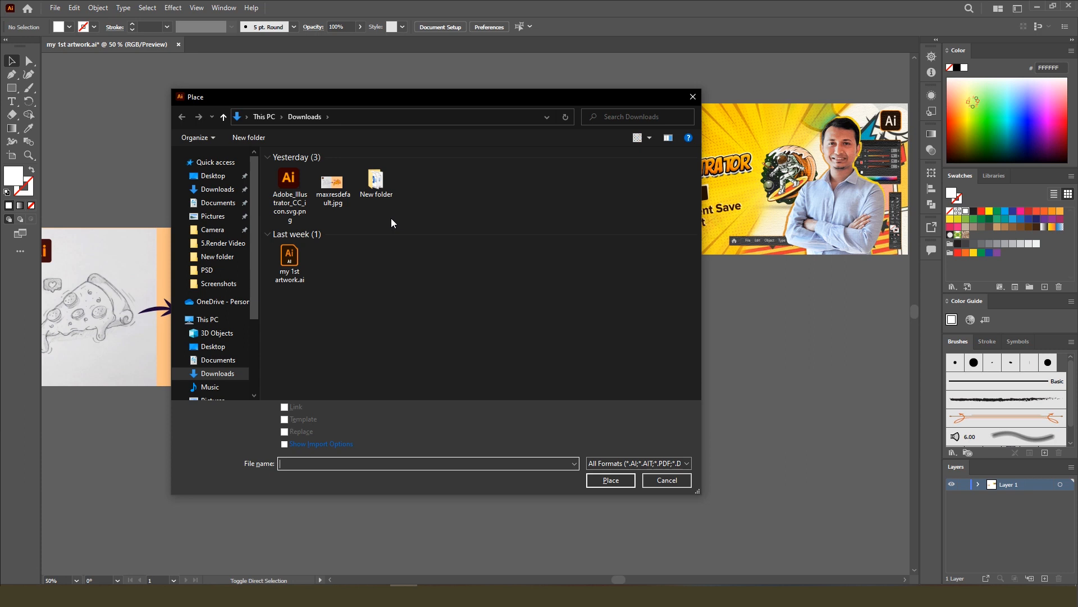
{"action": "left_click", "coordinate": [296, 190]}
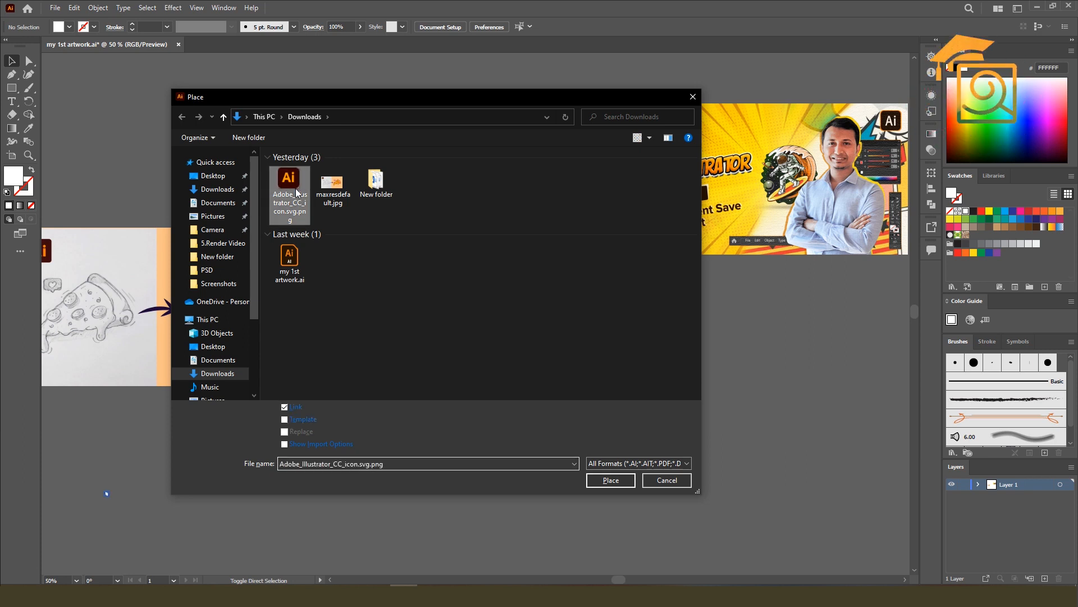
{"action": "left_click", "coordinate": [611, 480]}
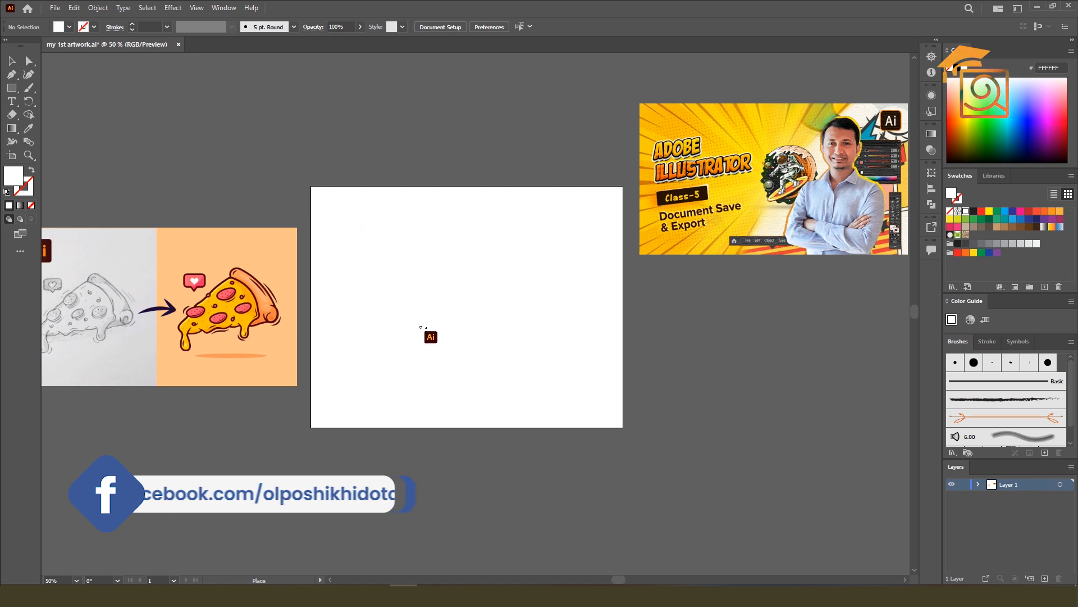
{"action": "left_click_drag", "start_coordinate": [394, 262], "coordinate": [505, 369]}
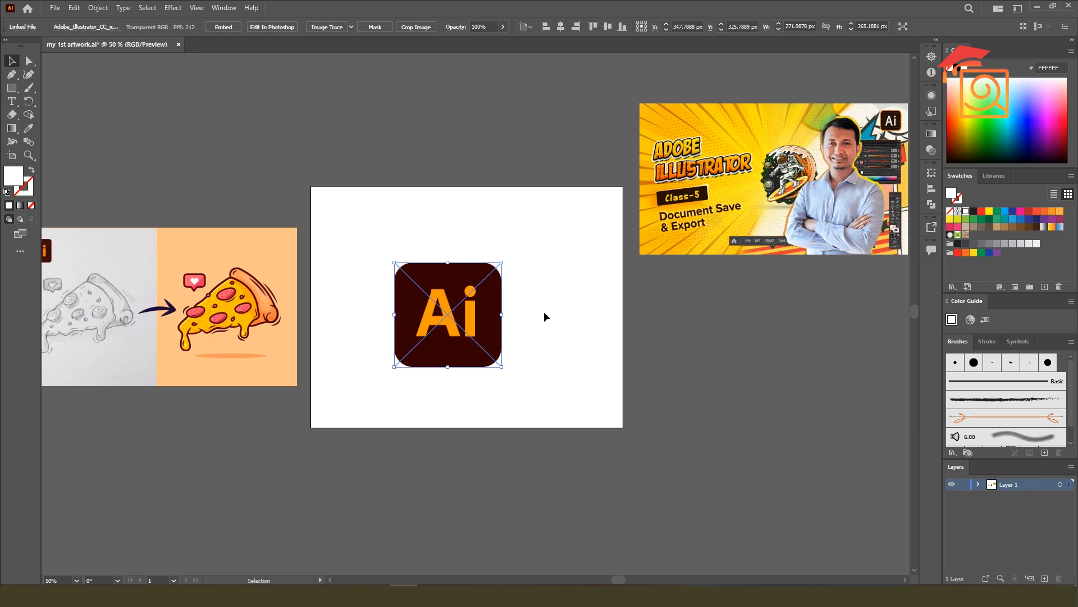
{"action": "left_click", "coordinate": [510, 310]}
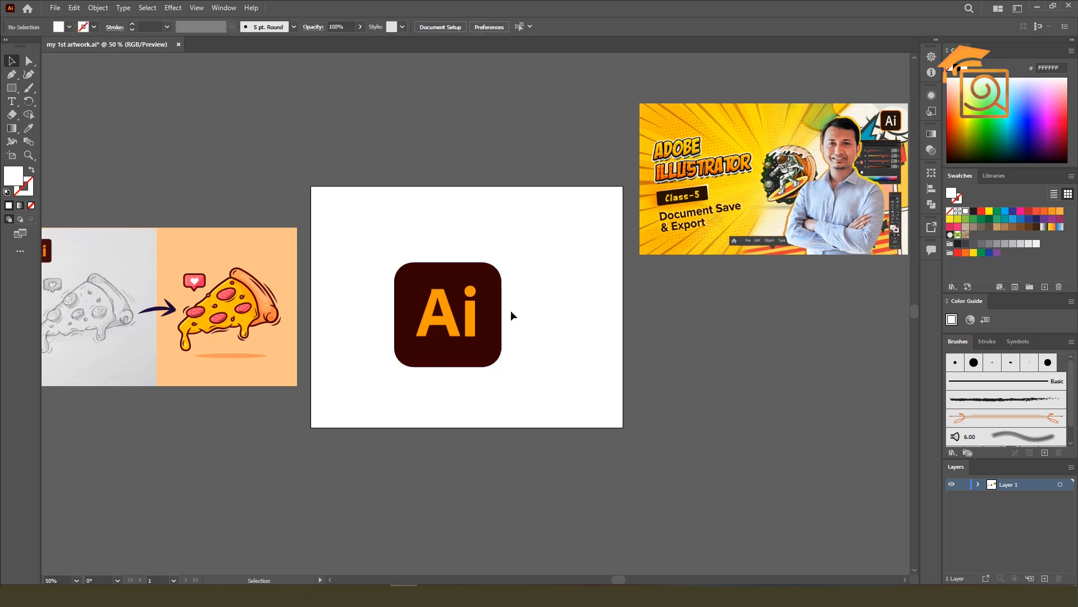
Bring maxresdefault.jpg from File Explorer's Downloads folder straight into the Illustrator document and delete that placed copy.
{"action": "left_click", "coordinate": [467, 304]}
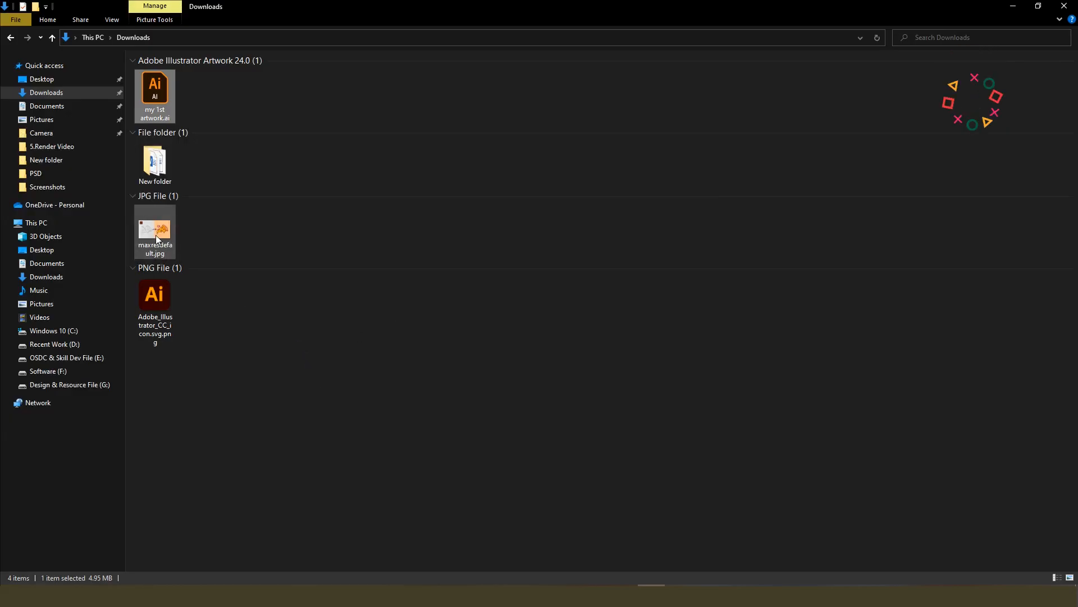
{"action": "left_click_drag", "start_coordinate": [156, 235], "coordinate": [367, 223]}
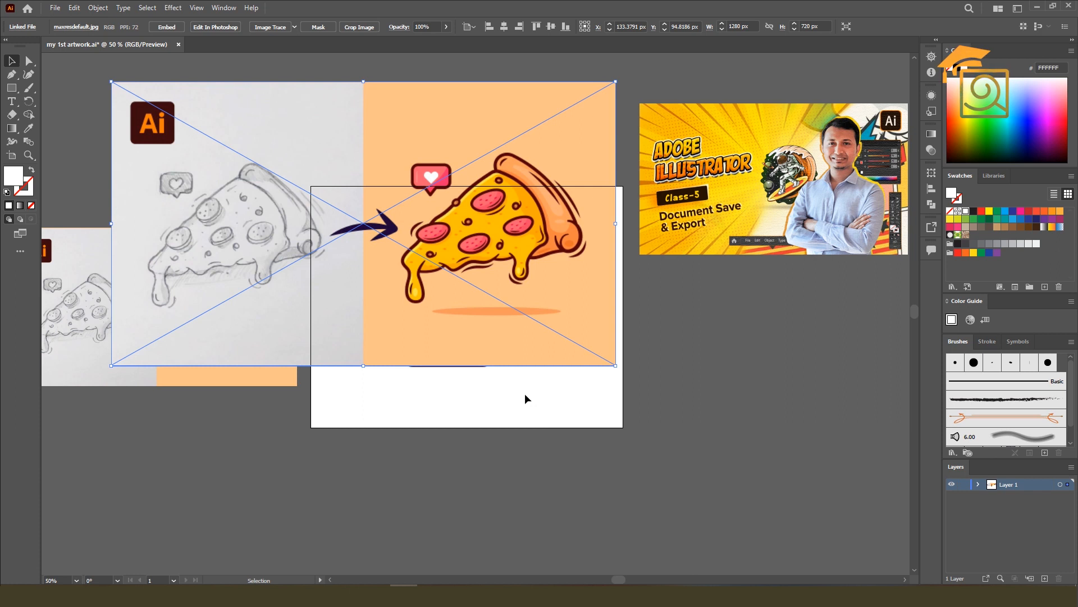
{"action": "key", "text": "Delete"}
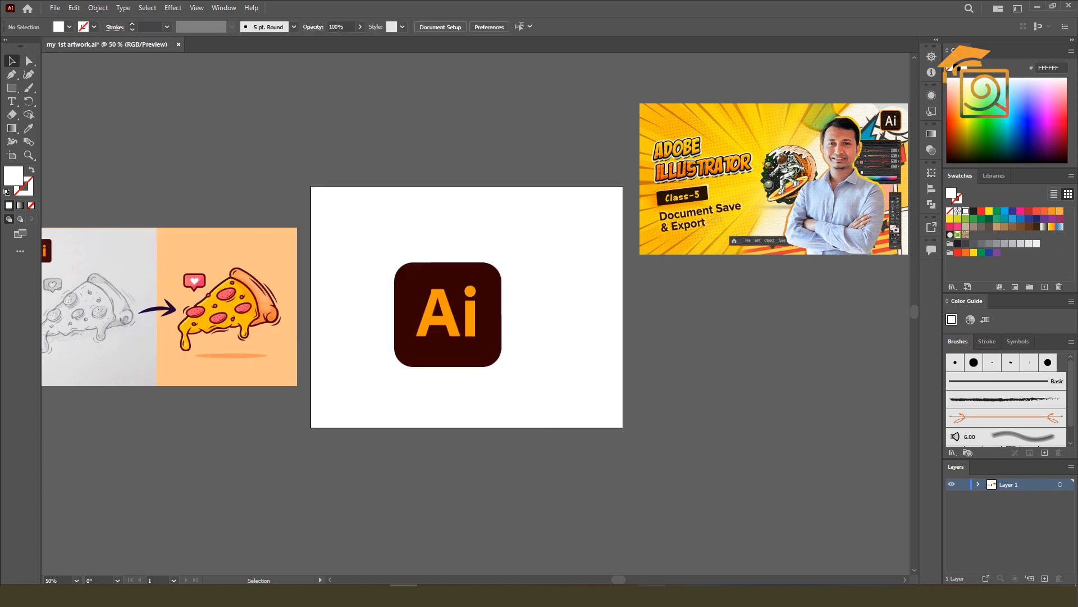
Switch to File Explorer and bring maxresdefault.jpg and Adobe_Illustrator_CC_icon.svg.png together from Downloads into the Illustrator document.
{"action": "left_click", "coordinate": [652, 595]}
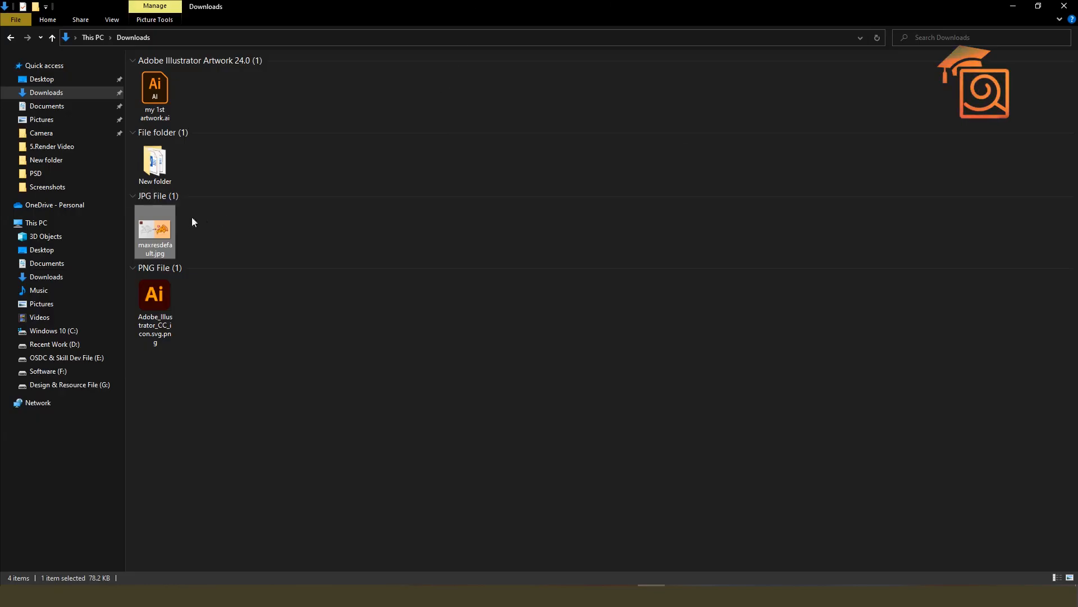
{"action": "left_click", "coordinate": [162, 301]}
{"action": "left_click", "coordinate": [218, 302]}
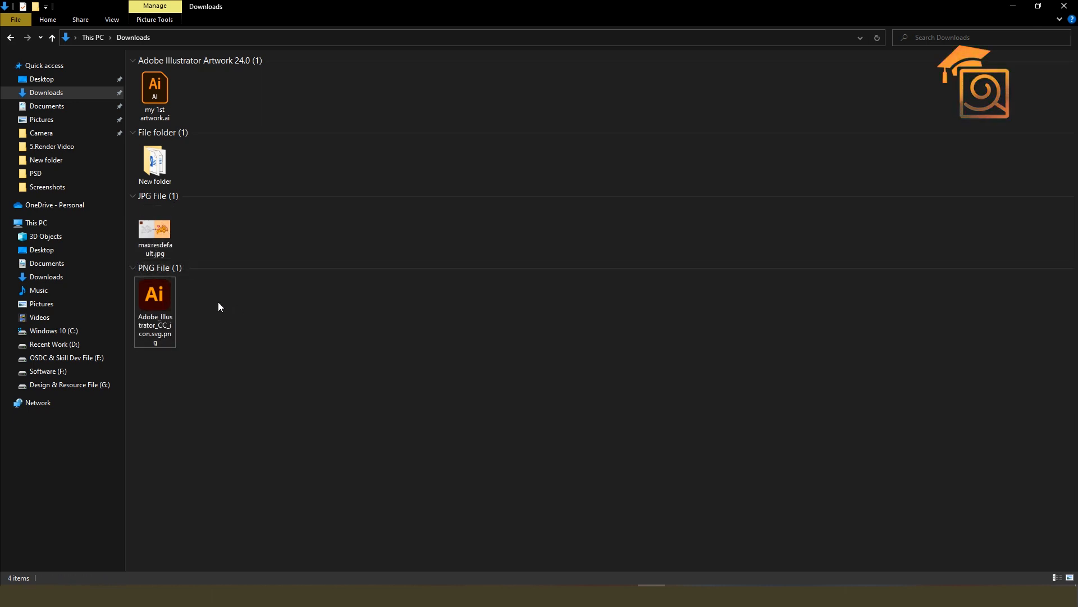
{"action": "left_click", "coordinate": [166, 206]}
{"action": "left_click", "coordinate": [163, 296], "text": "ctrl"}
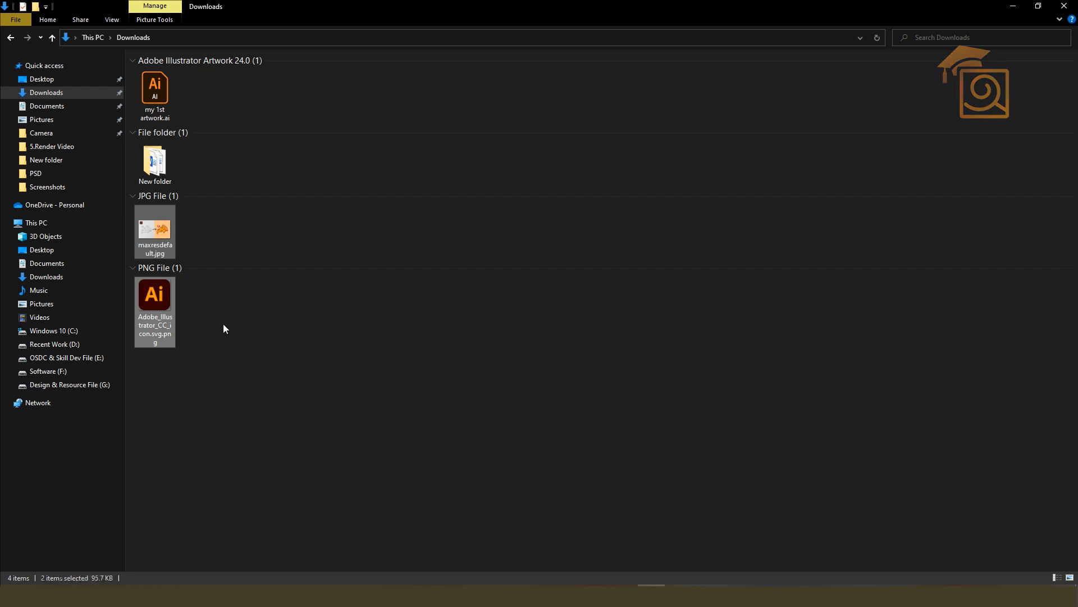
{"action": "left_click_drag", "start_coordinate": [167, 312], "coordinate": [436, 302]}
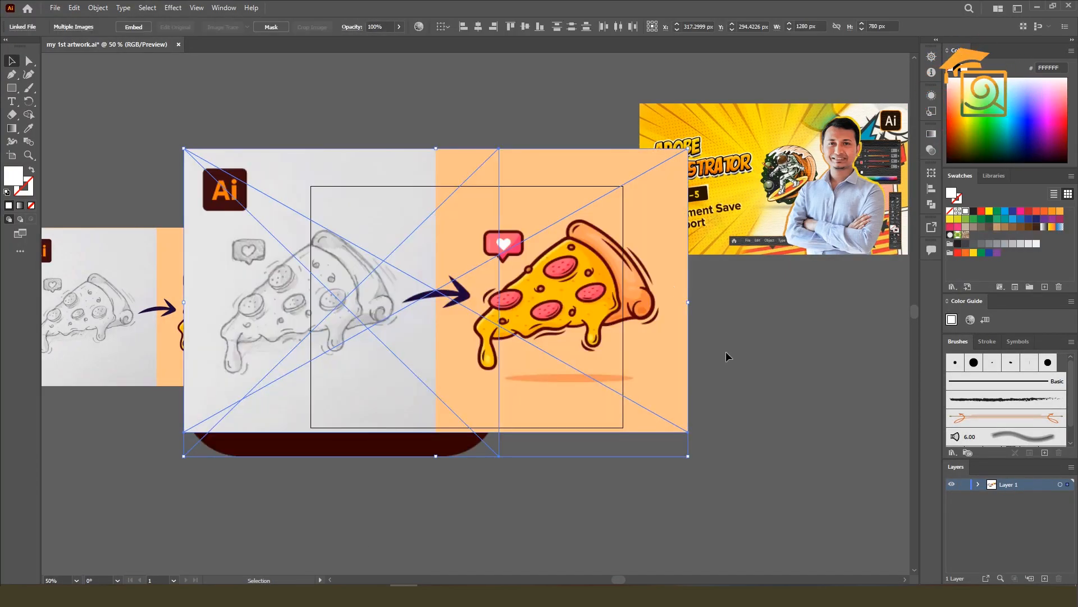
Separate the two newly placed images, moving the large pizza image to the artboard's lower right and the large Ai icon to its lower left.
{"action": "left_click", "coordinate": [744, 374]}
{"action": "scroll", "coordinate": [344, 274], "scroll_direction": "down", "scroll_amount": 2}
{"action": "mouse_move", "coordinate": [344, 277]}
{"action": "left_mouse_down"}
{"action": "mouse_move", "coordinate": [517, 337]}
{"action": "mouse_move", "coordinate": [615, 411]}
{"action": "left_mouse_up"}
{"action": "left_click_drag", "start_coordinate": [405, 222], "coordinate": [299, 343]}
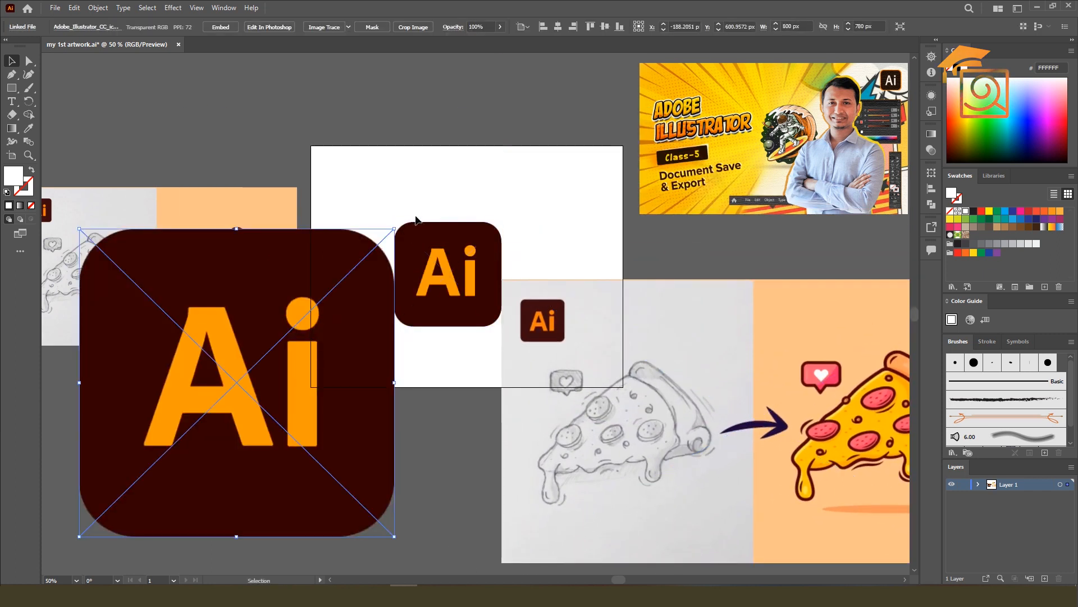